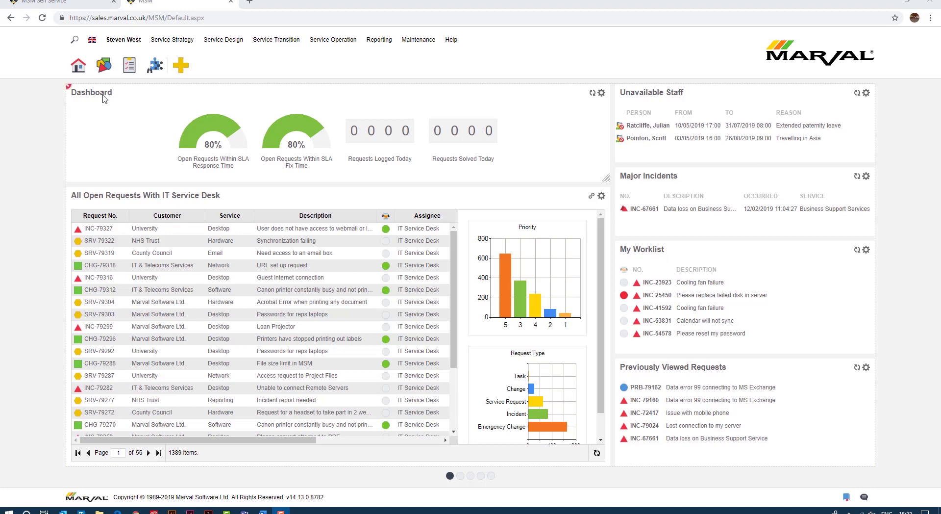
# Start a new Change request (CHG-79330), check its Advanced tab, then return to Details.
pyautogui.moveTo(104, 67)
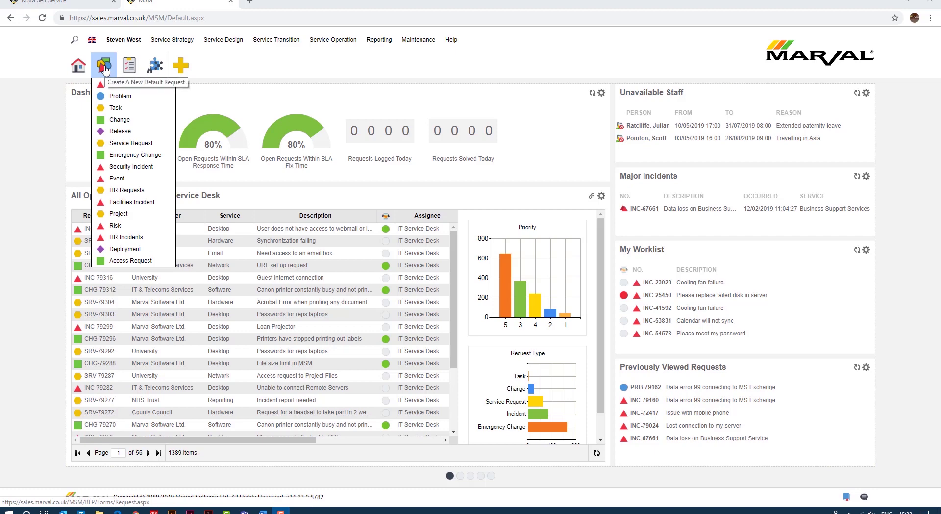
pyautogui.click(125, 122)
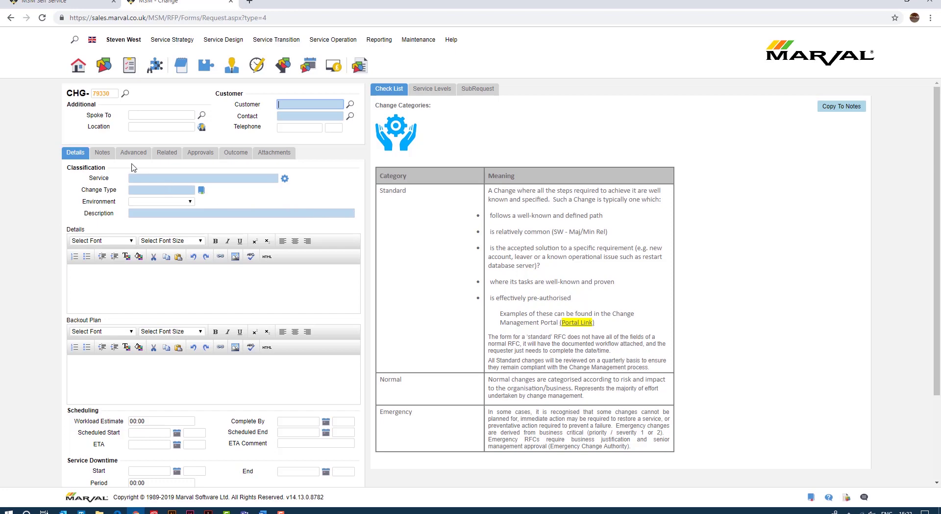
pyautogui.click(133, 152)
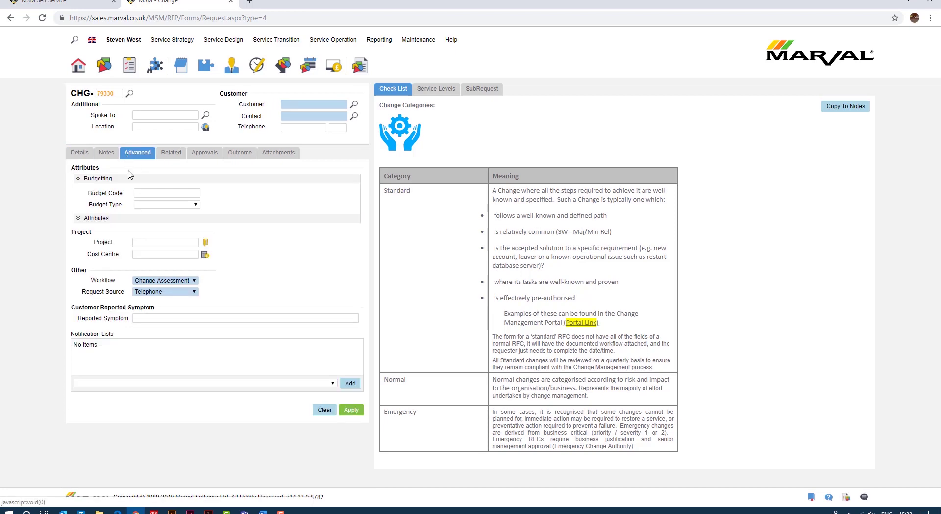
pyautogui.click(80, 154)
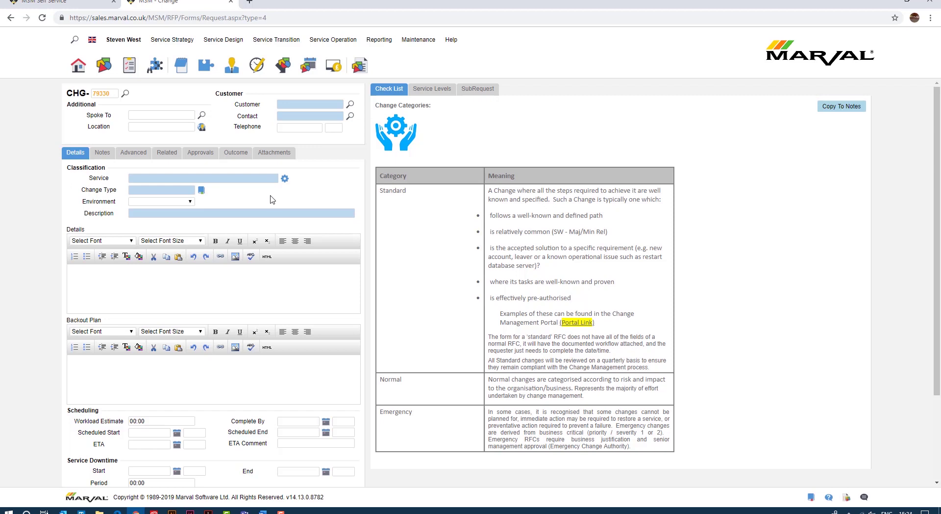
# Search the Customer field by surname and pick the County Council Finance Department contact.
pyautogui.click(307, 105)
pyautogui.write('smith')
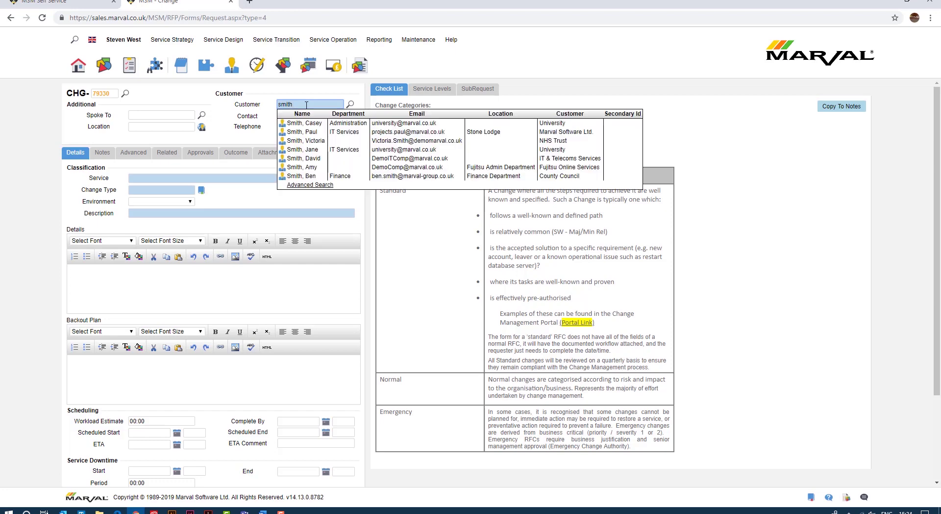
pyautogui.click(309, 152)
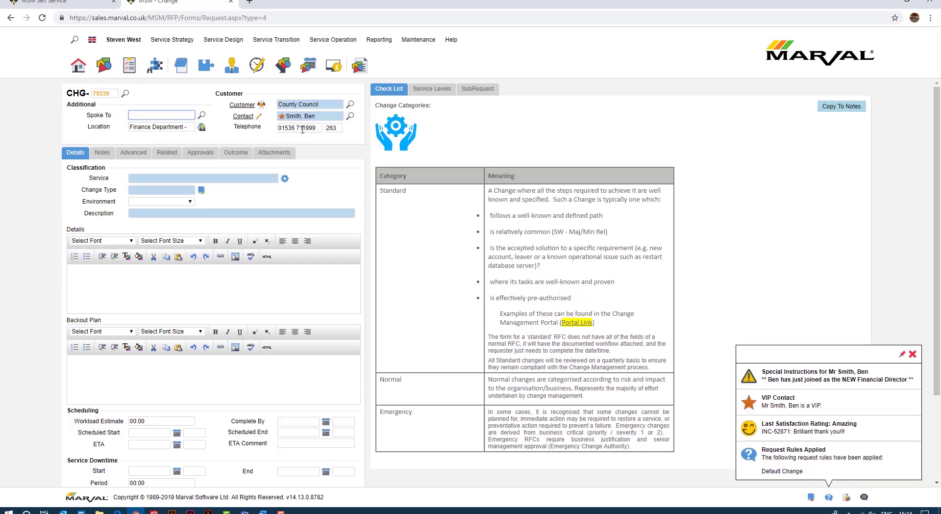
pyautogui.click(245, 194)
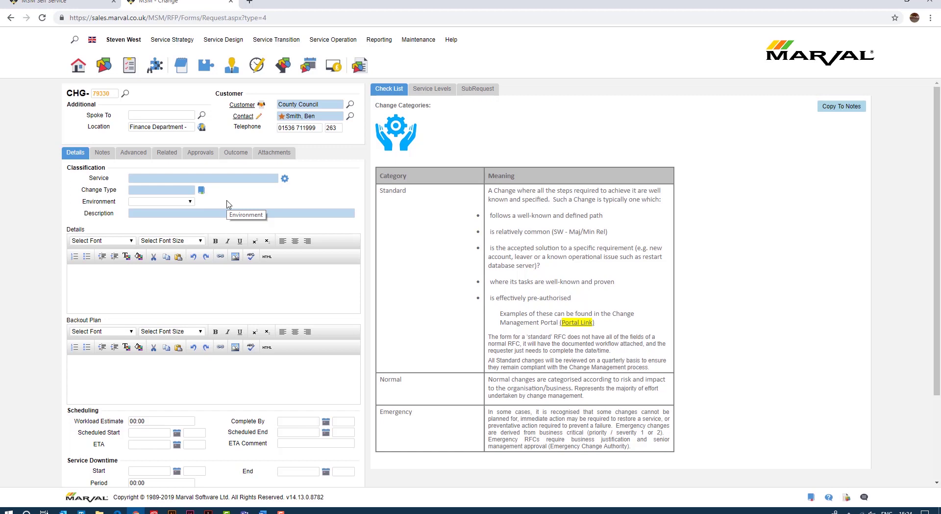
# Set the Service to Software and the Change Type to Major Release.
pyautogui.click(238, 179)
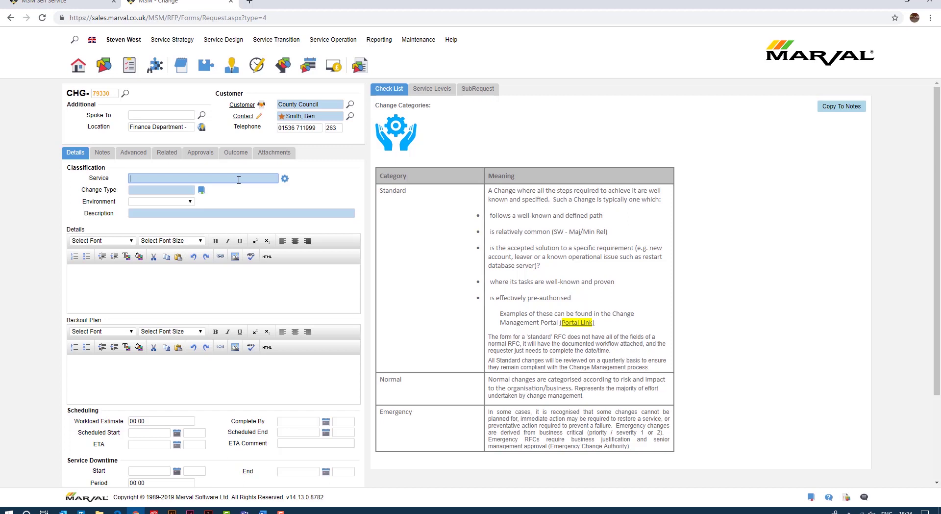
pyautogui.write('soft')
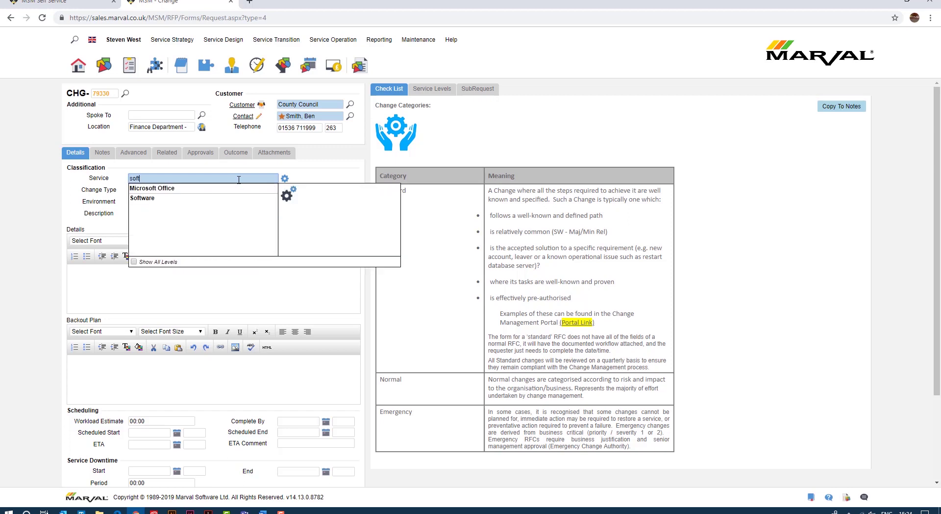
pyautogui.click(143, 199)
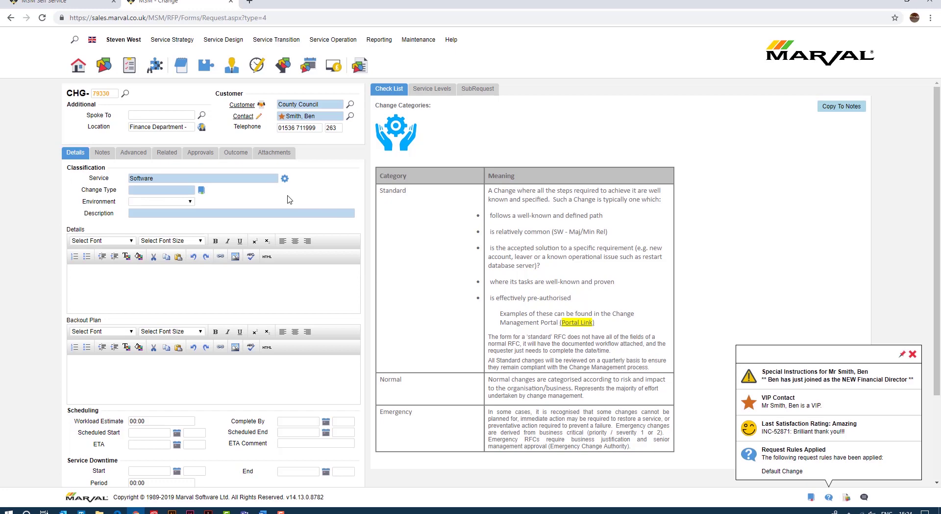
pyautogui.click(180, 190)
pyautogui.write('maj')
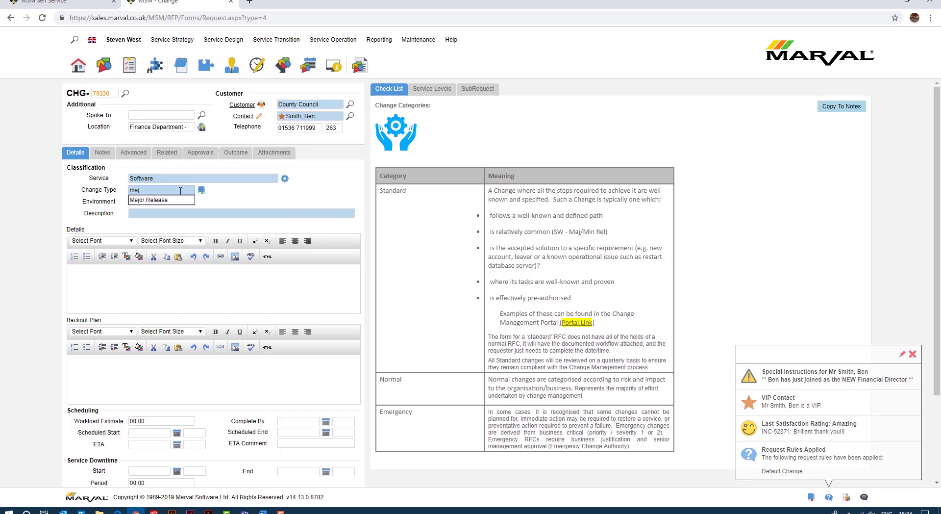
pyautogui.click(182, 200)
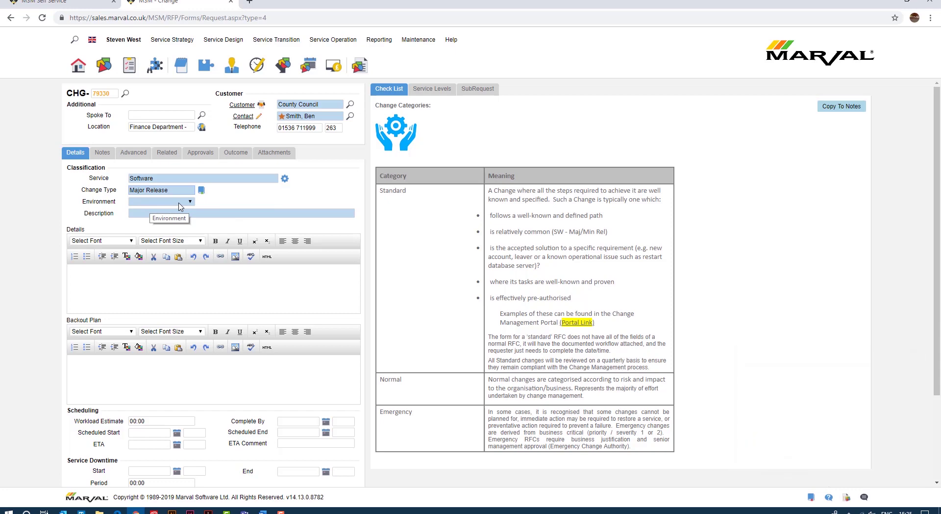
# Review the available environments without choosing one.
pyautogui.click(162, 189)
pyautogui.click(191, 203)
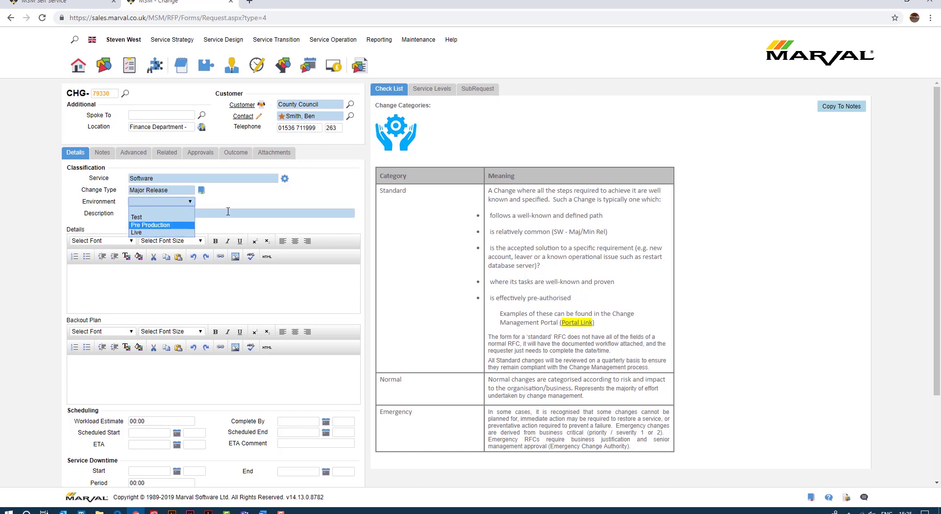
pyautogui.click(245, 201)
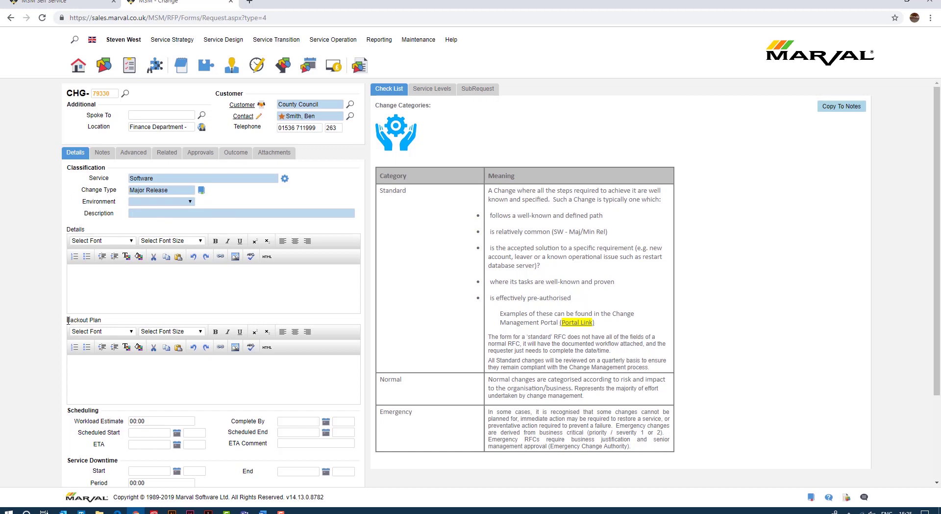
pyautogui.moveTo(68, 321); pyautogui.dragTo(117, 325)
pyautogui.click(130, 398)
# Set the environment to Test.
pyautogui.click(191, 202)
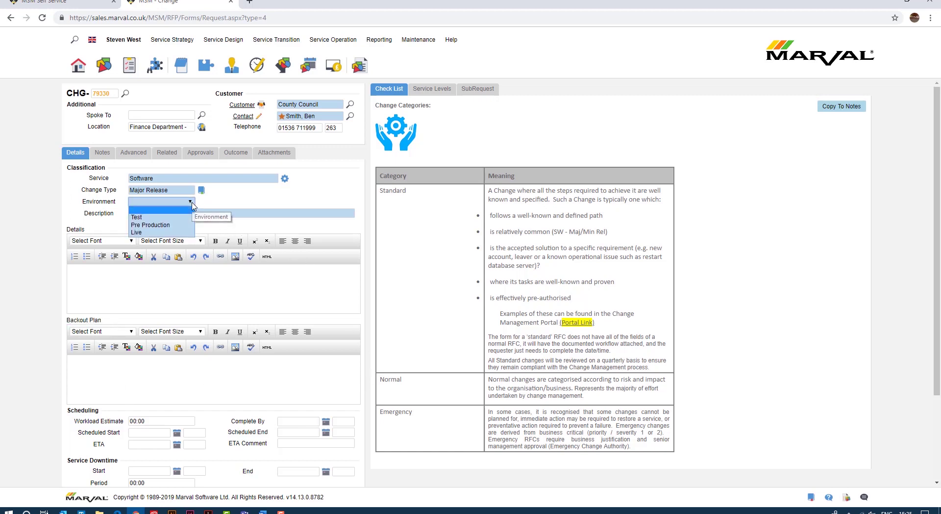
pyautogui.click(145, 217)
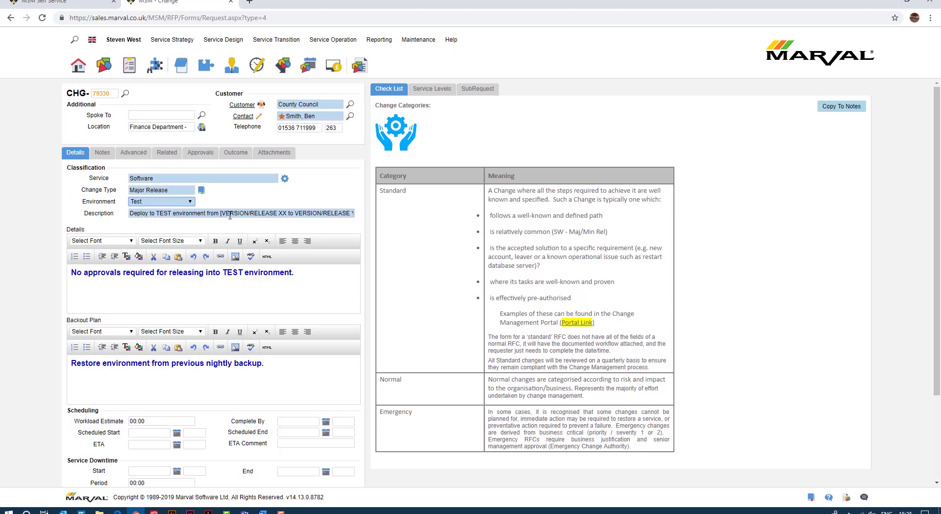
pyautogui.moveTo(230, 215); pyautogui.dragTo(338, 213)
pyautogui.click(291, 210)
# Replace XX with 8.0 and YY with 8.1 in the description's VERSION/RELEASE text.
pyautogui.click(286, 213)
pyautogui.press('BackSpace')
pyautogui.press('BackSpace')
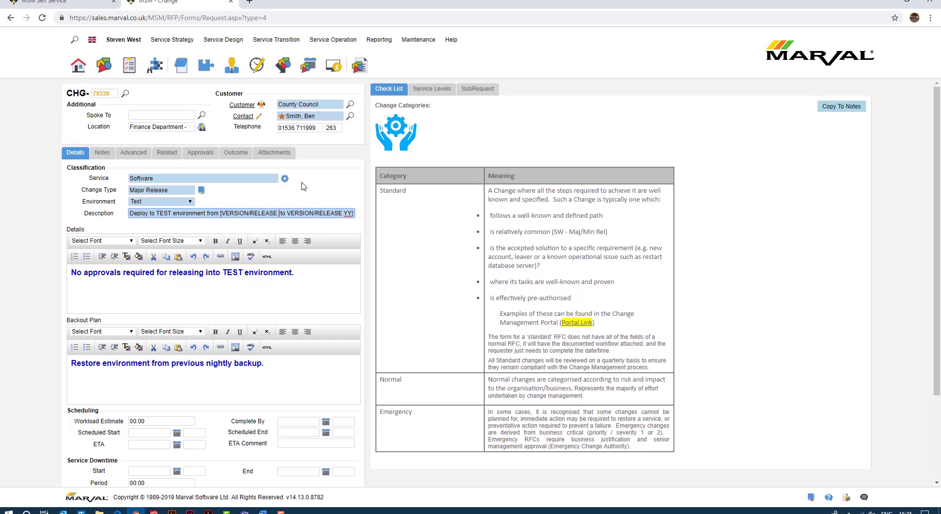
pyautogui.write('8.0')
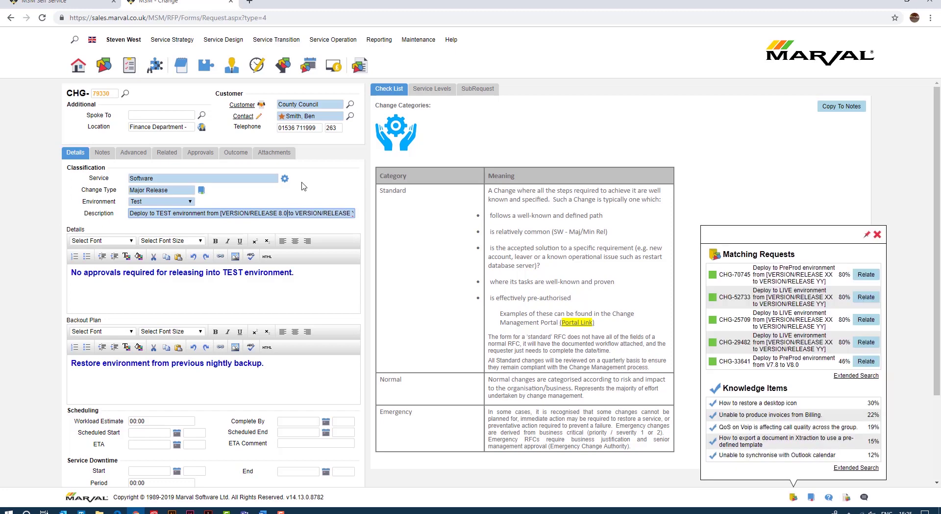
pyautogui.click(350, 212)
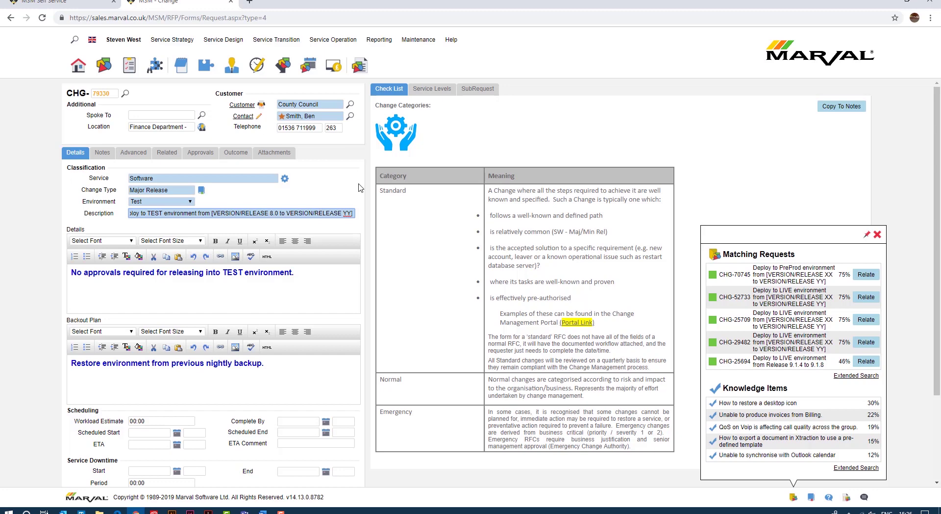
pyautogui.press('Delete')
pyautogui.press('Delete')
pyautogui.write('8.1')
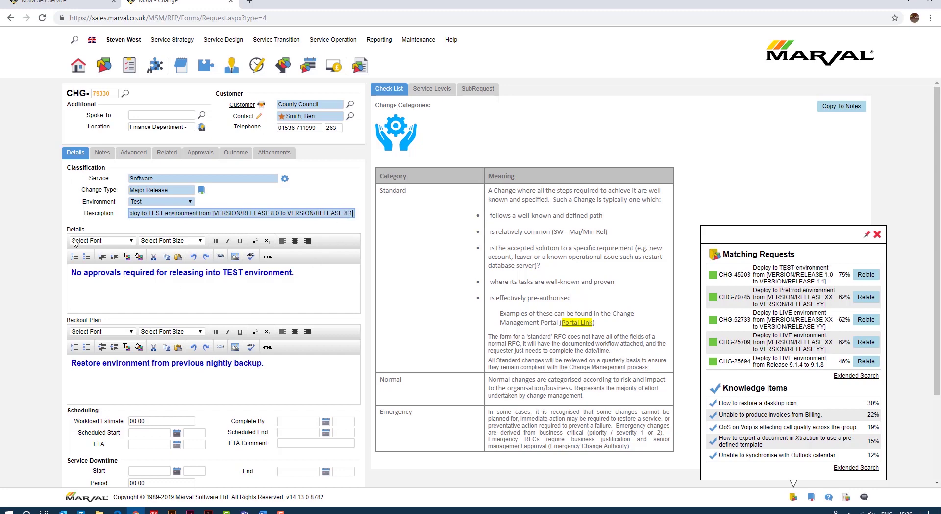
pyautogui.moveTo(73, 274); pyautogui.dragTo(317, 286)
pyautogui.click(317, 286)
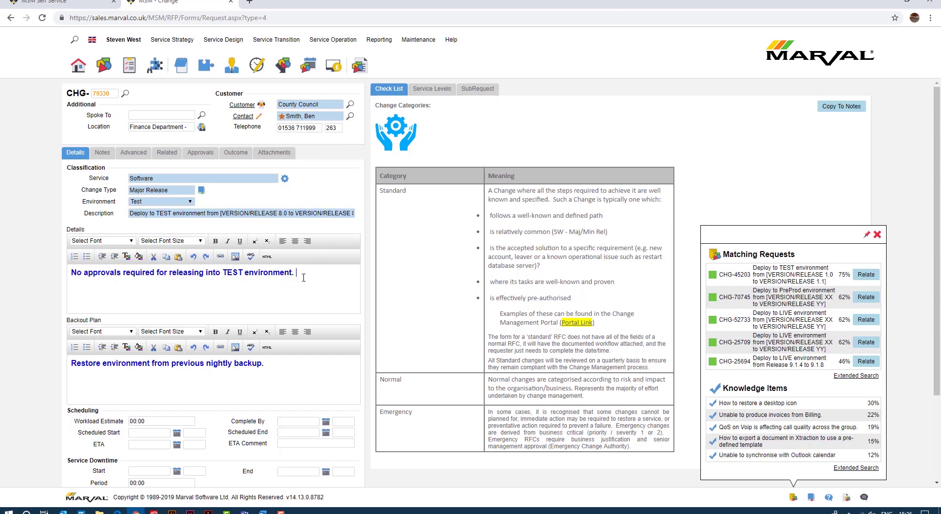
pyautogui.scroll(-1, 375, 280)
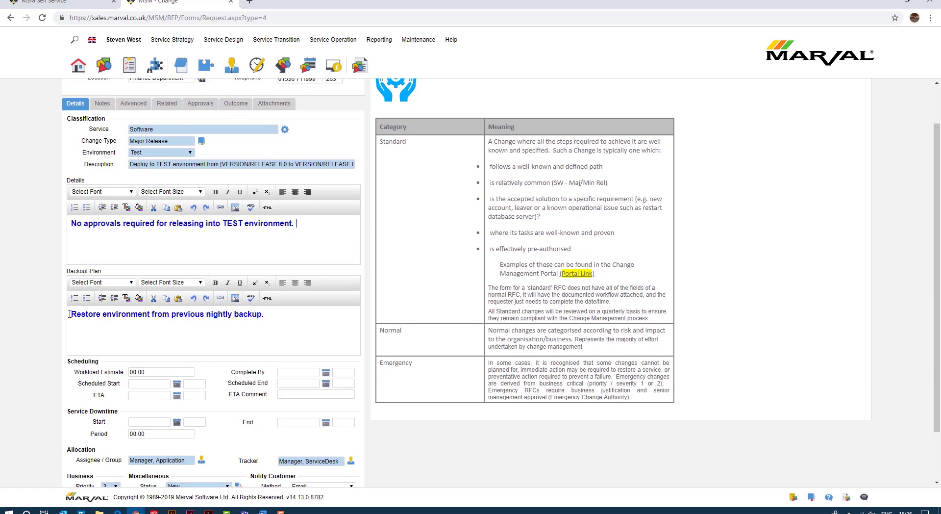
pyautogui.moveTo(70, 313); pyautogui.dragTo(294, 321)
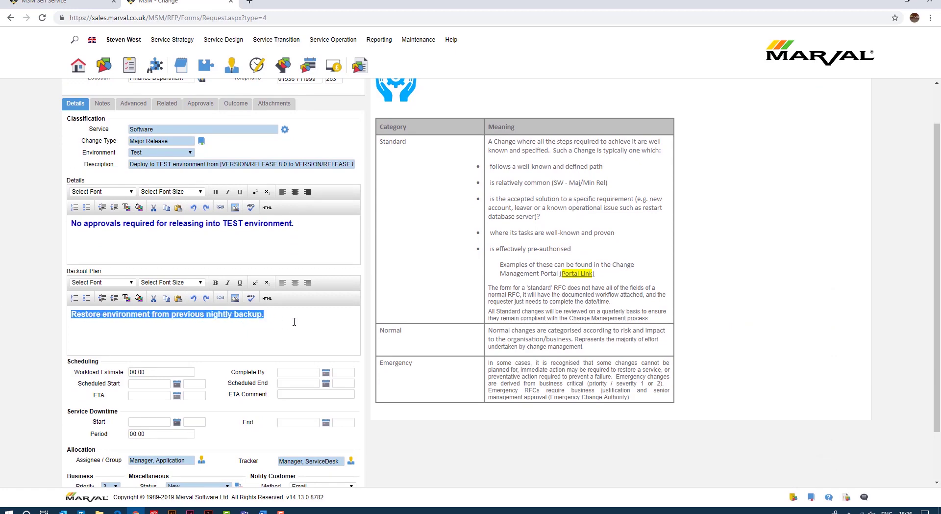
pyautogui.click(294, 321)
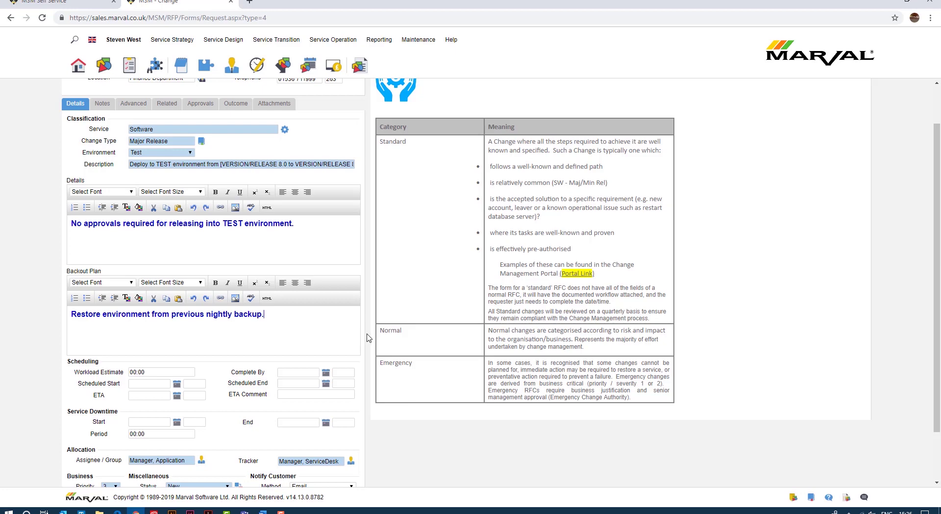
pyautogui.scroll(-1, 368, 337)
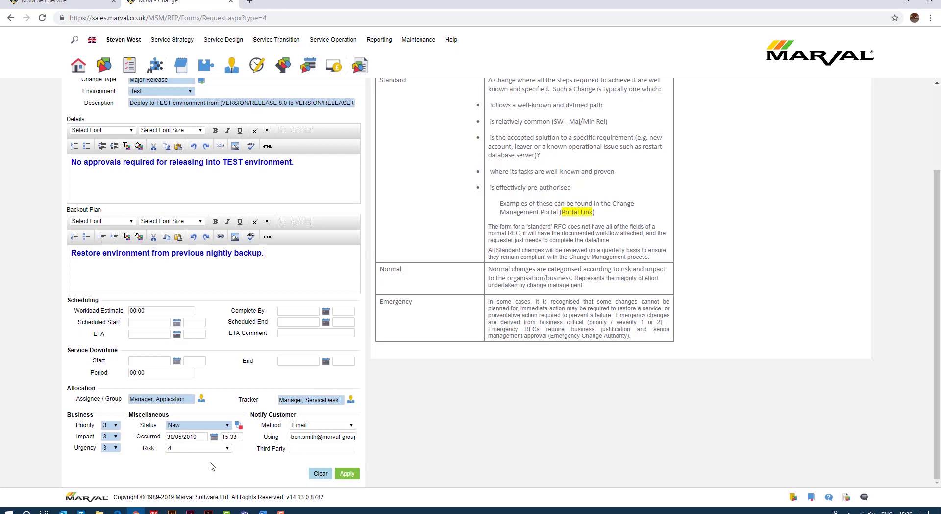
pyautogui.click(238, 424)
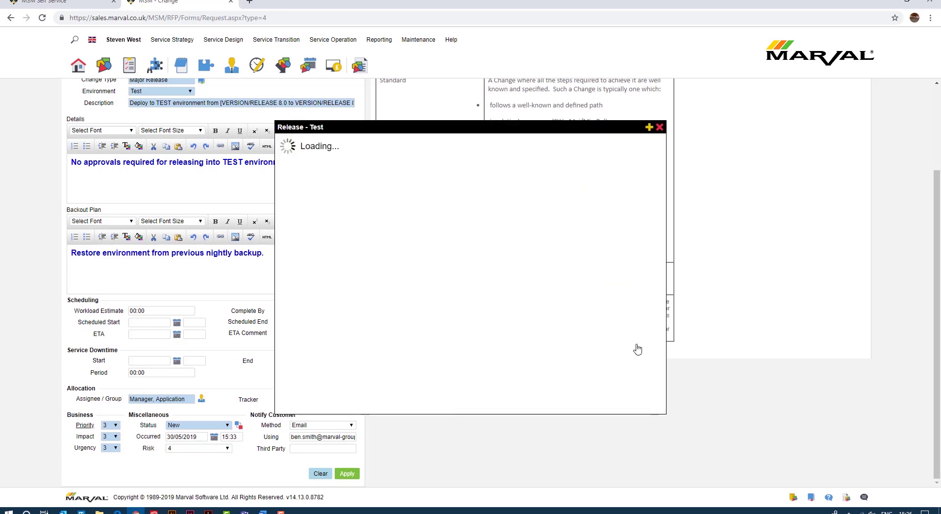
pyautogui.click(649, 127)
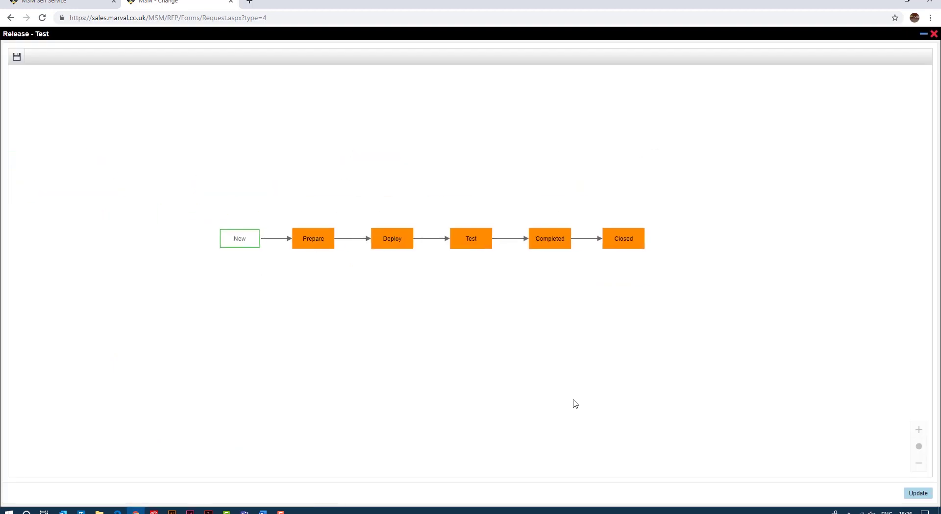
pyautogui.moveTo(229, 271)
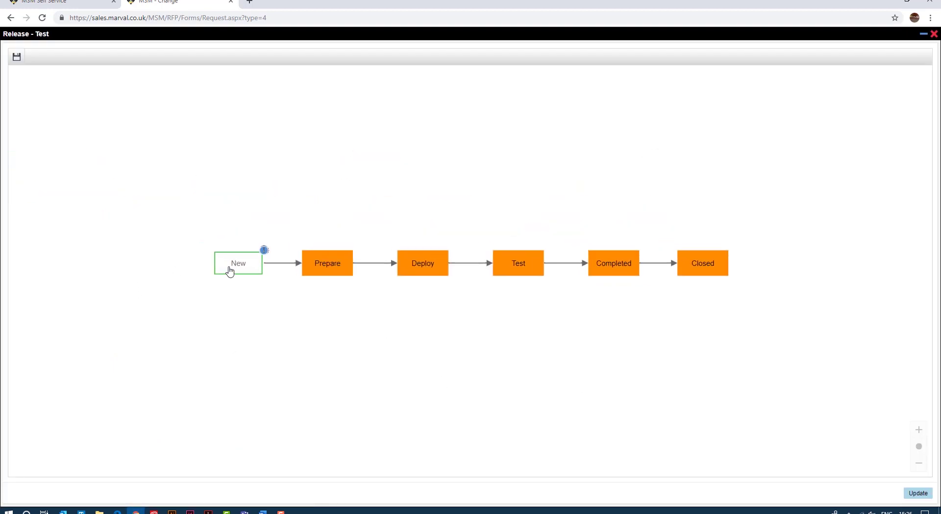
pyautogui.moveTo(437, 268)
pyautogui.click(933, 33)
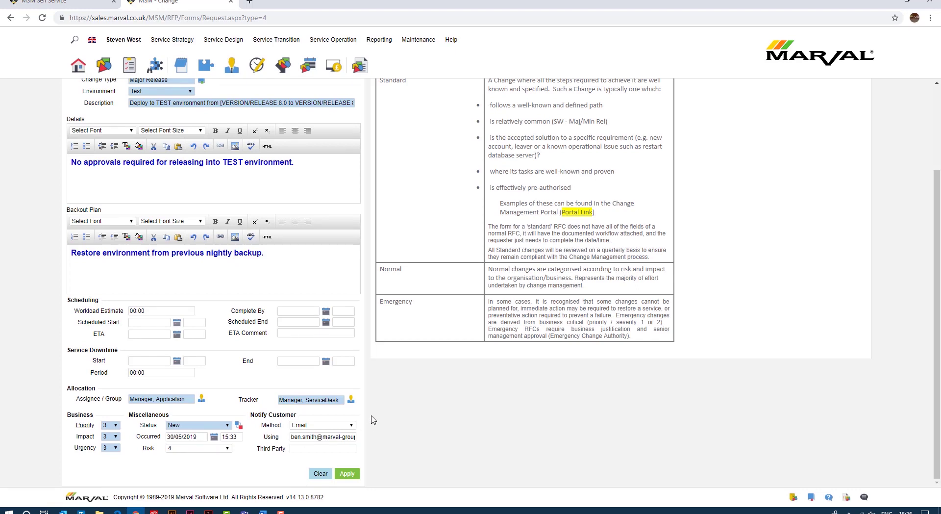
# Choose Pre Production as the environment and add a new line after the PreProd details.
pyautogui.scroll(3, 371, 417)
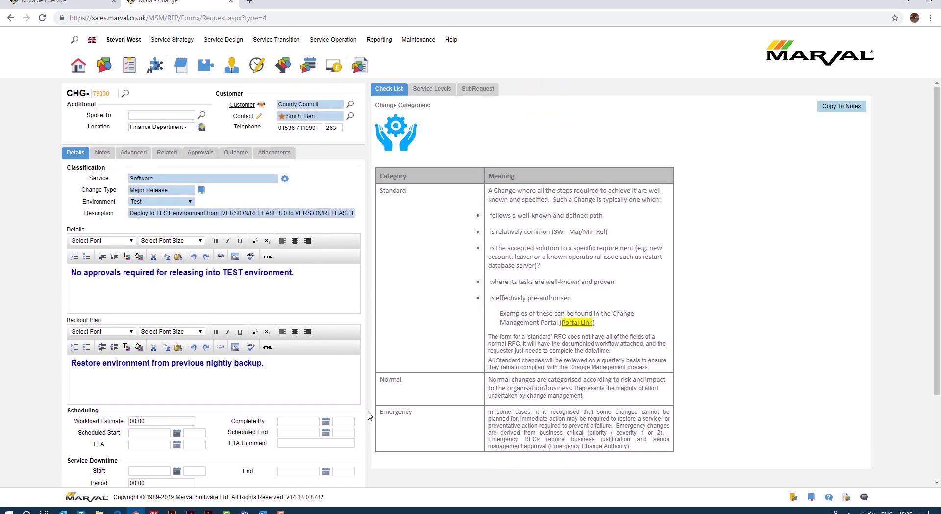
pyautogui.click(189, 202)
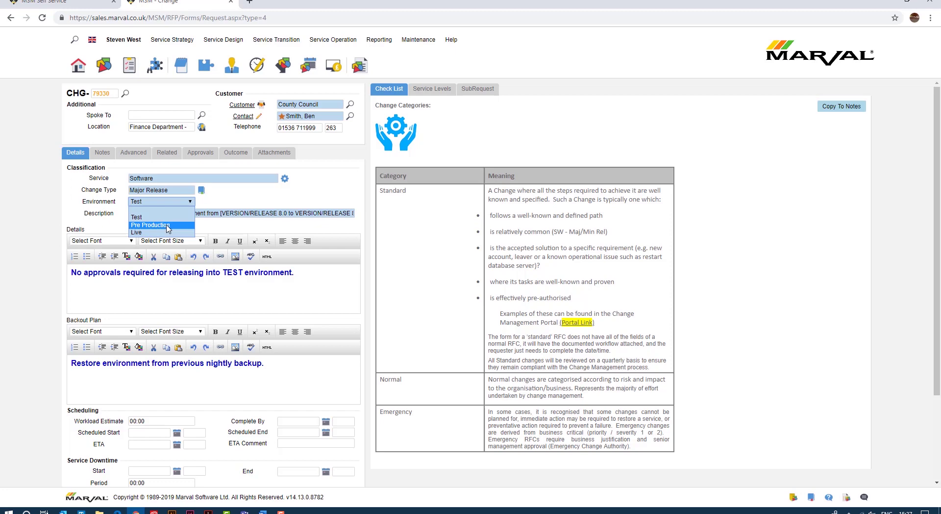
pyautogui.click(172, 224)
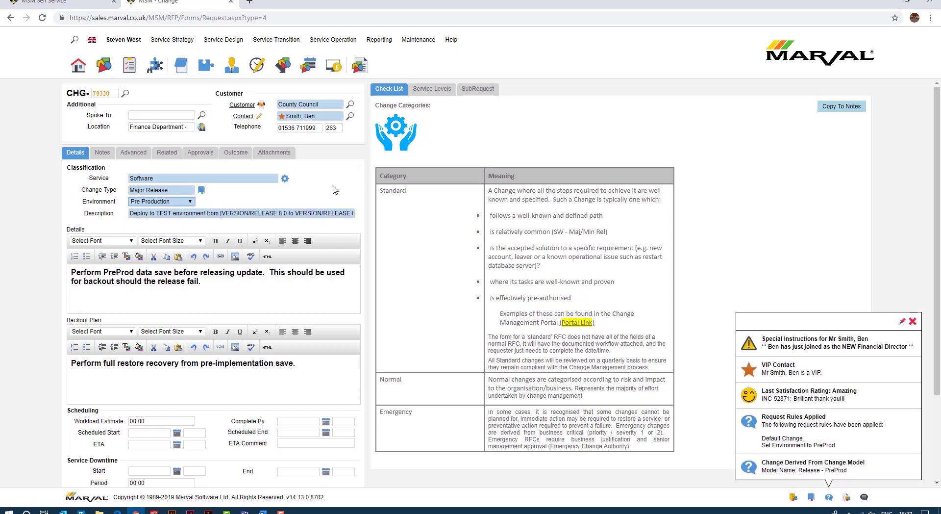
pyautogui.moveTo(201, 282); pyautogui.dragTo(64, 269)
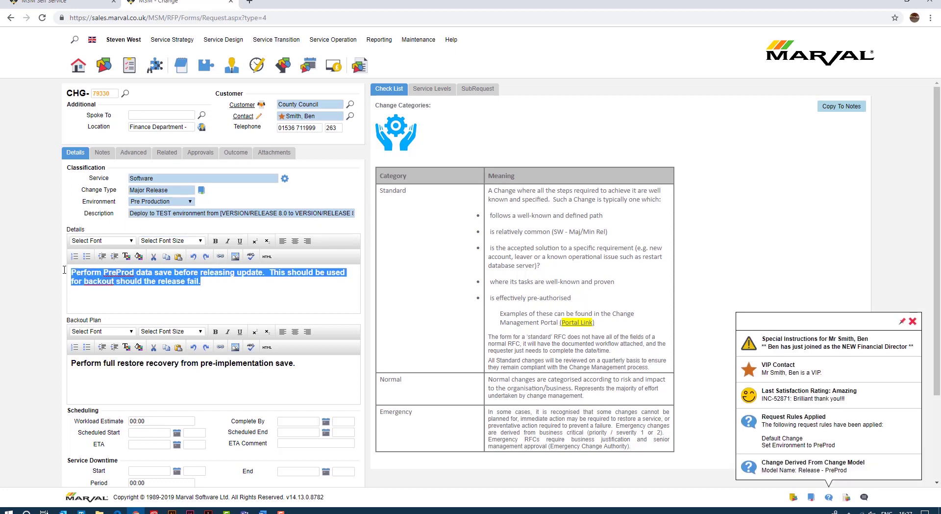
pyautogui.click(143, 277)
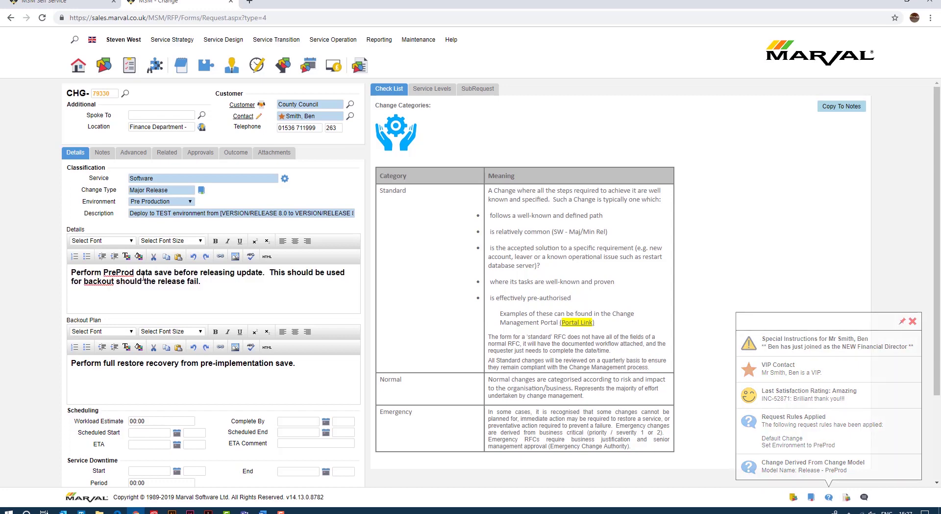
pyautogui.press('End')
pyautogui.press('Return')
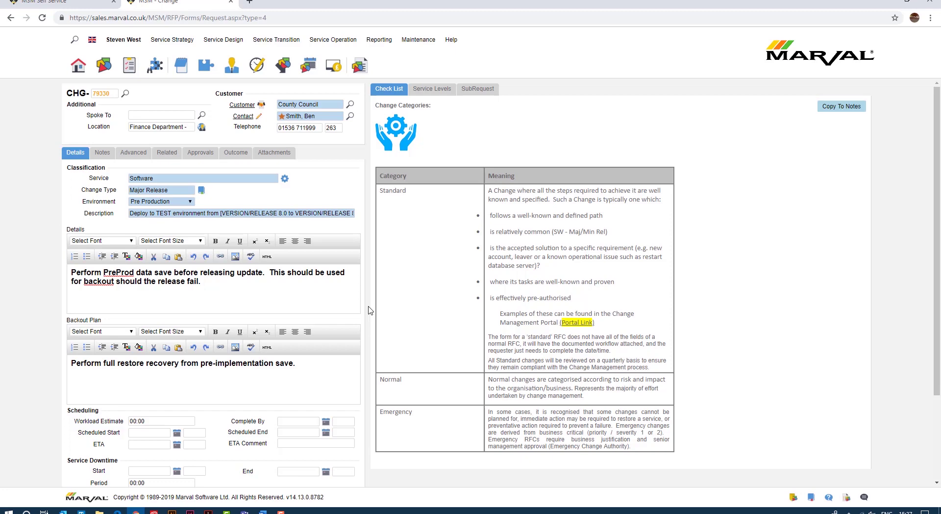
pyautogui.scroll(-3, 370, 309)
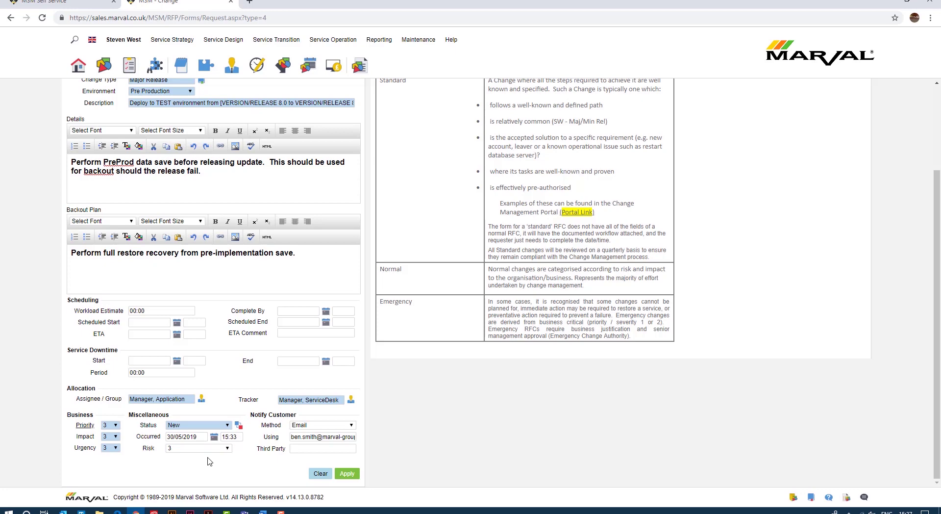
pyautogui.click(238, 424)
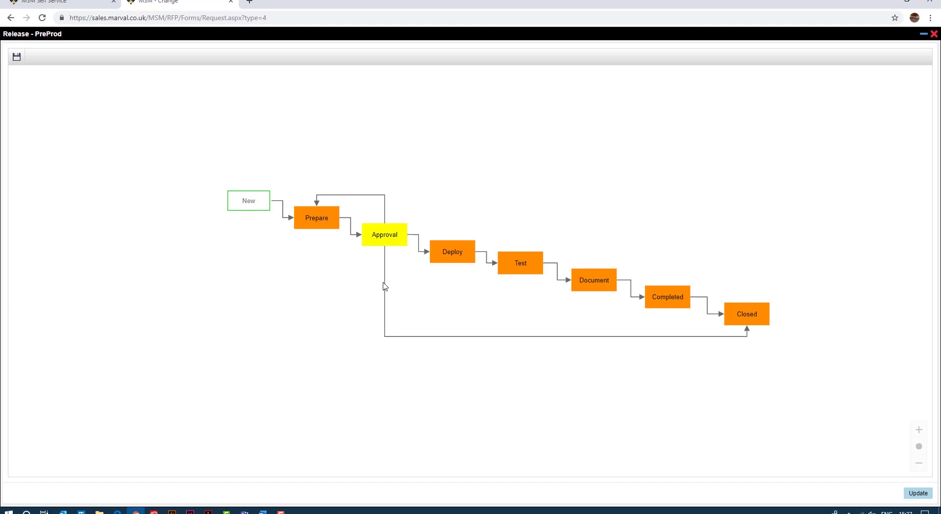
pyautogui.moveTo(382, 237)
pyautogui.moveTo(754, 316)
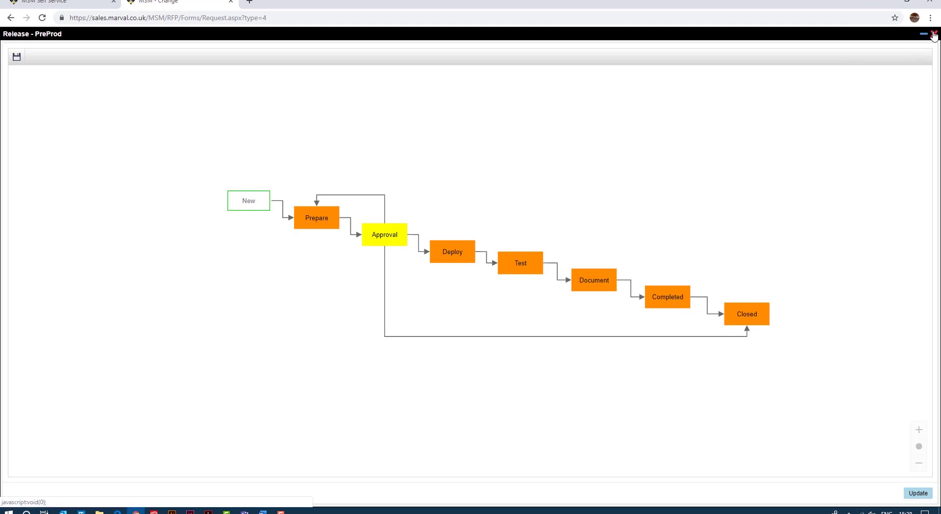
pyautogui.click(934, 34)
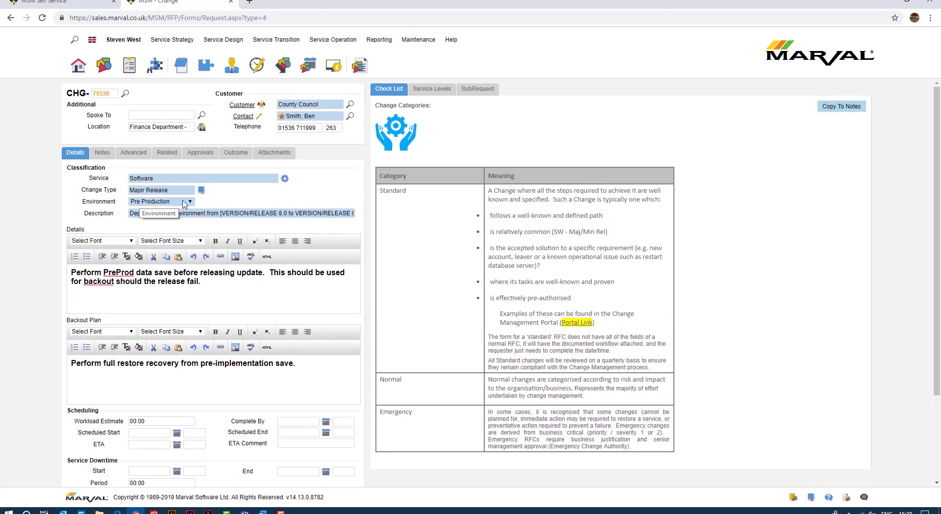
# Set the environment to Live, review its approval details, and view the PR-348.docx attachment.
pyautogui.click(192, 202)
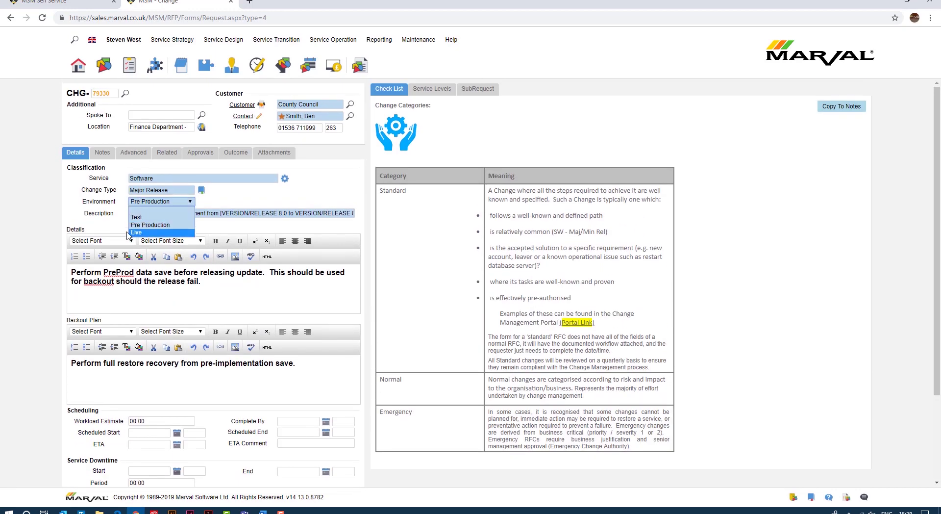
pyautogui.click(137, 236)
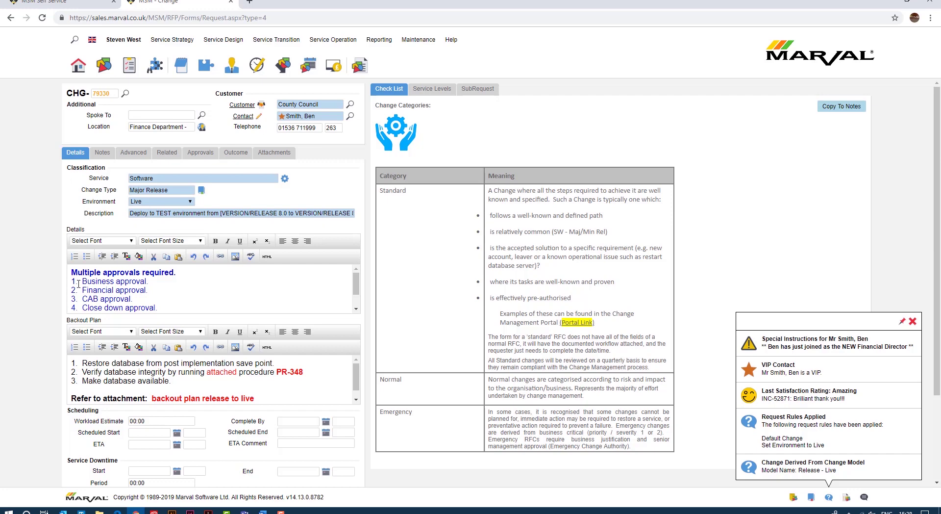
pyautogui.moveTo(71, 272); pyautogui.dragTo(199, 298)
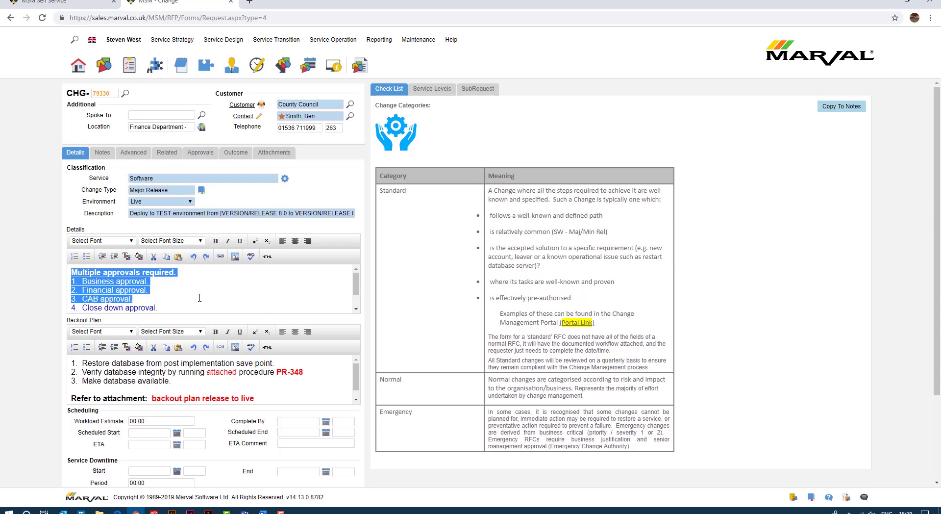
pyautogui.click(201, 298)
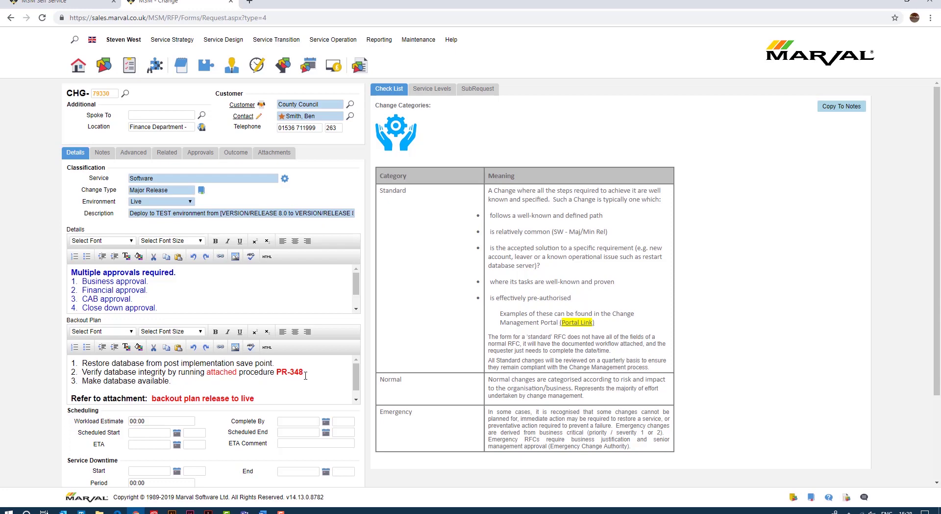
pyautogui.click(282, 157)
pyautogui.moveTo(142, 208); pyautogui.dragTo(215, 227)
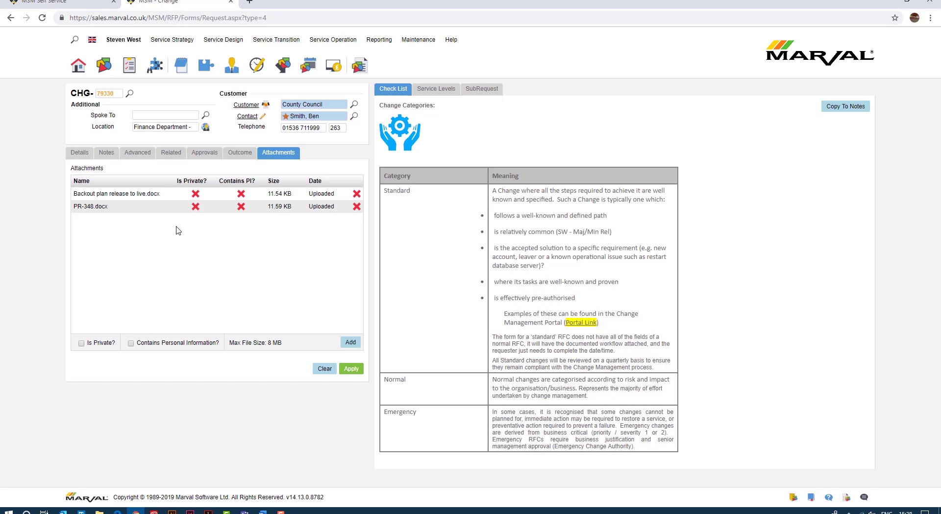
# Switch between the Details and Attachments tabs, ending back on the Live change's details.
pyautogui.click(79, 152)
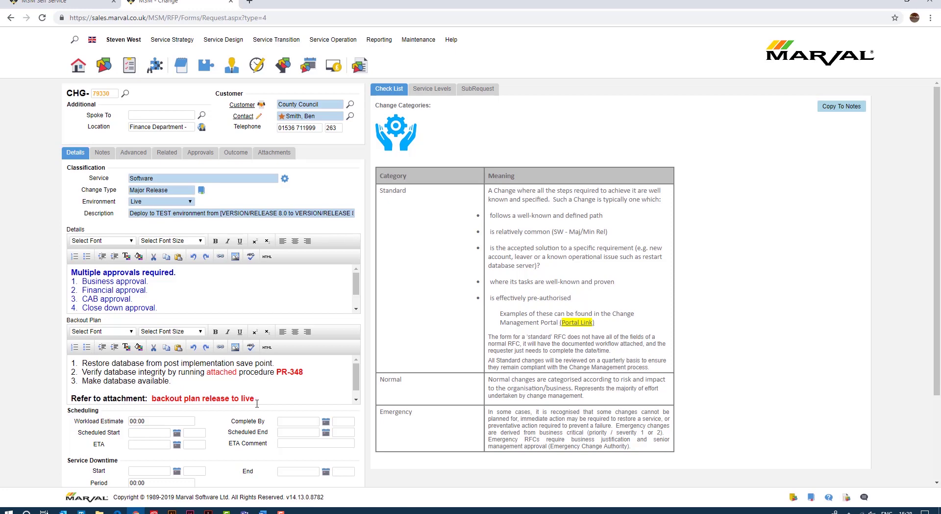
pyautogui.click(281, 156)
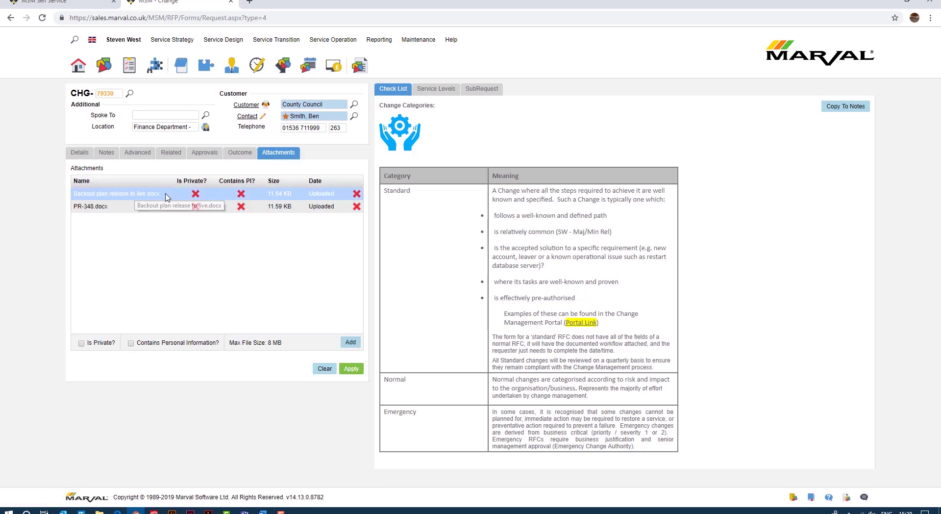
pyautogui.click(80, 154)
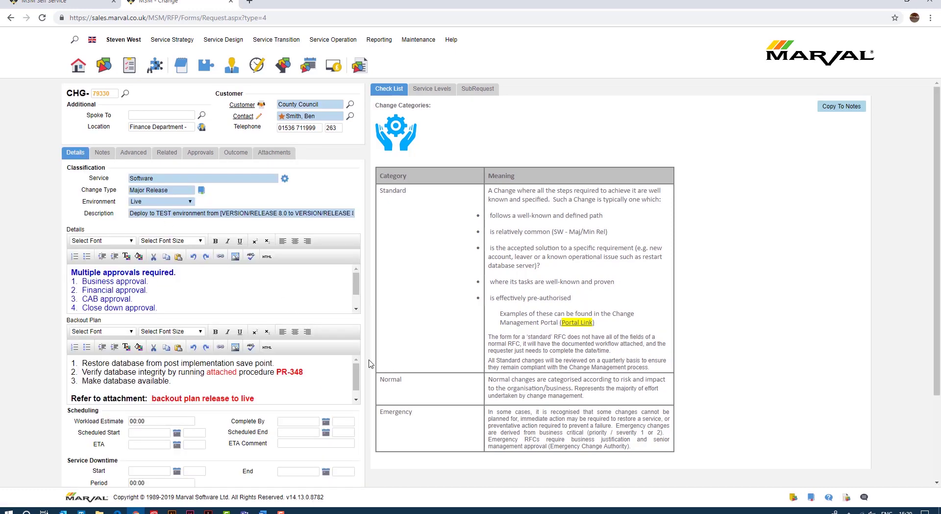
pyautogui.scroll(-2, 367, 361)
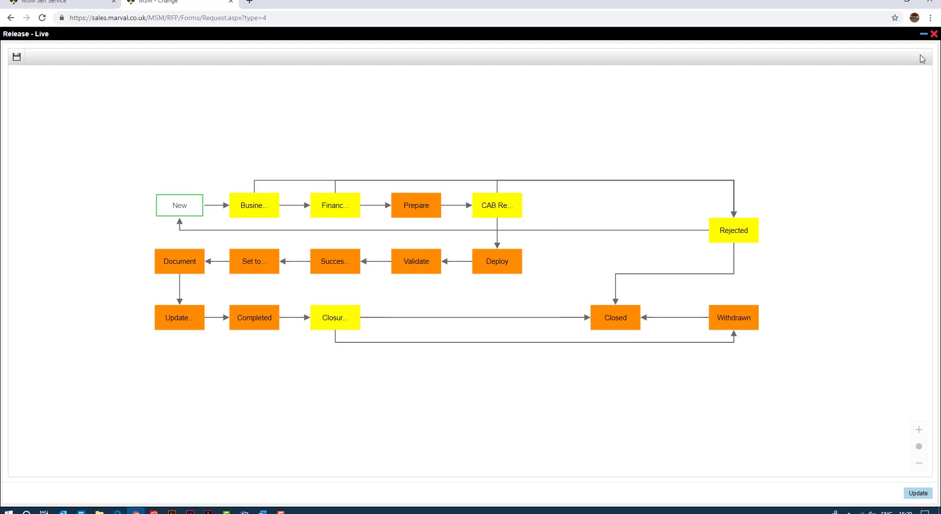
pyautogui.click(933, 33)
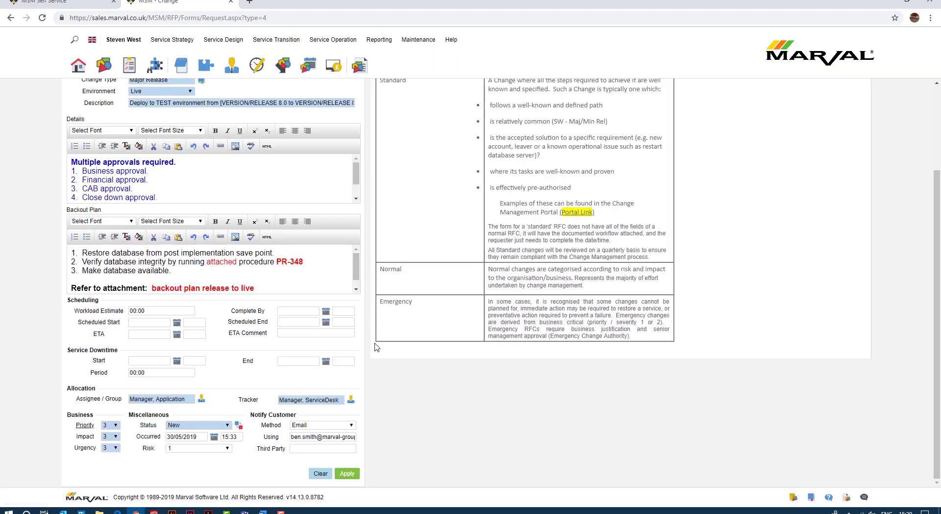
pyautogui.scroll(3, 371, 351)
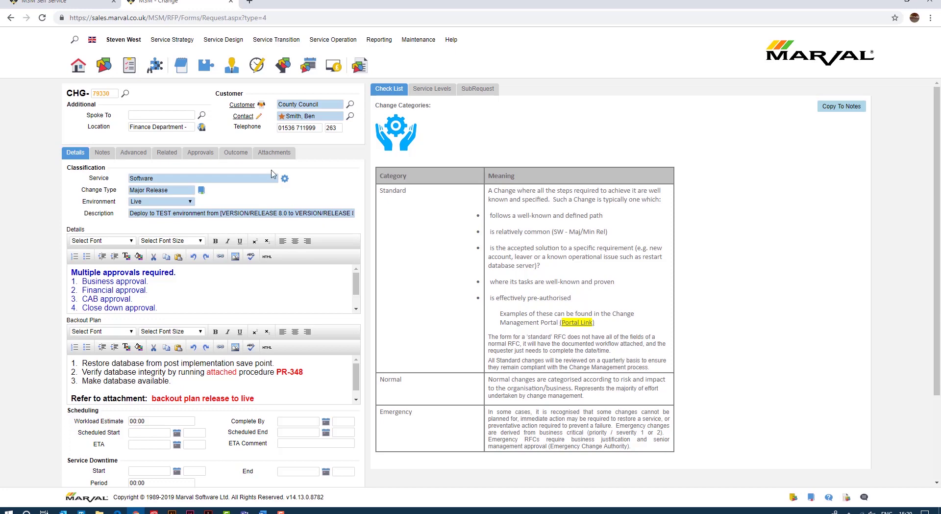
pyautogui.click(267, 156)
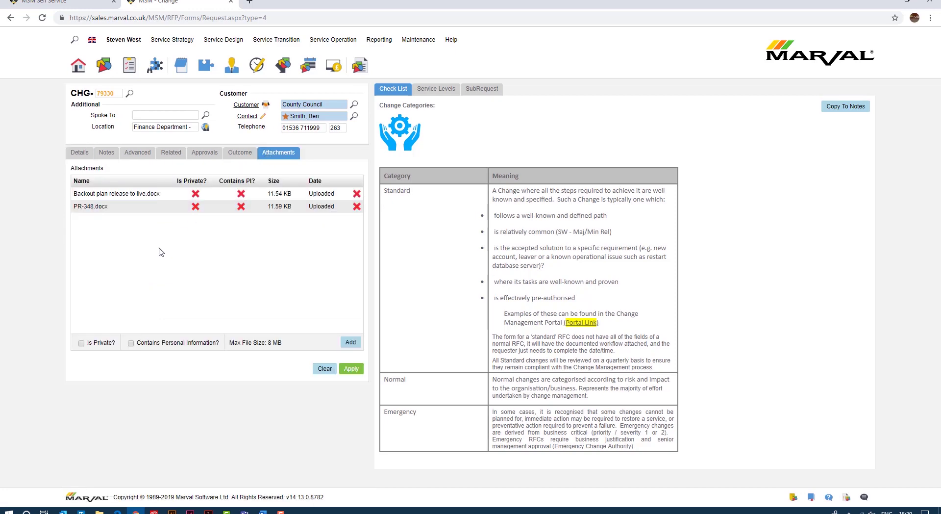
pyautogui.click(77, 153)
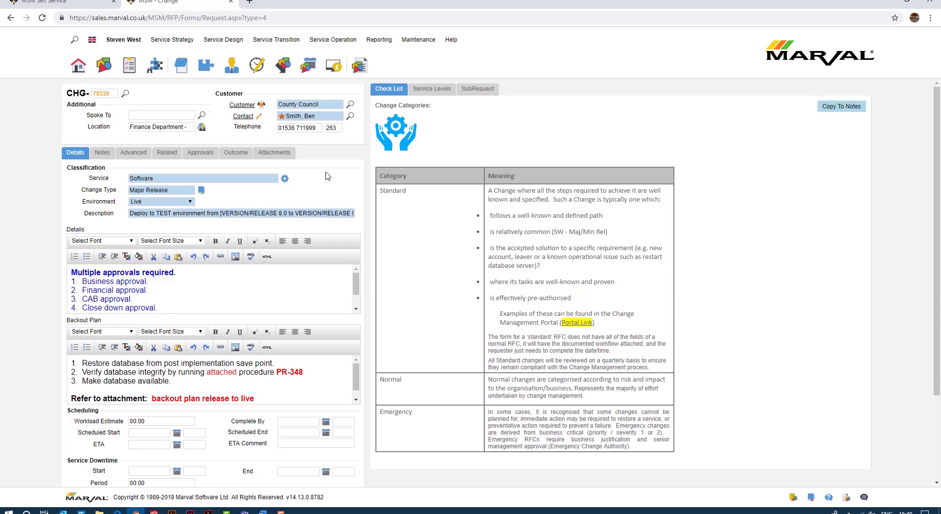
# Assign the change to the available release-deployment Subject Expert from the Skills Matrix.
pyautogui.moveTo(234, 74)
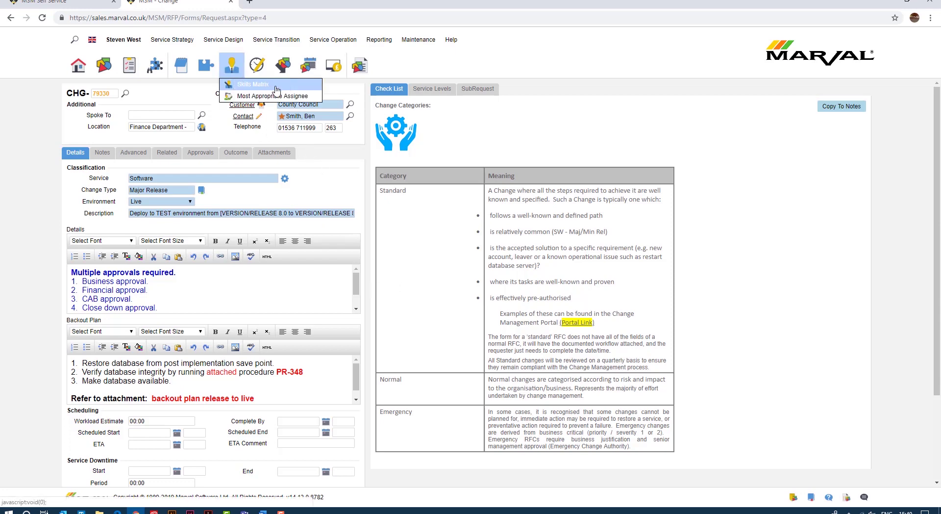
pyautogui.click(291, 89)
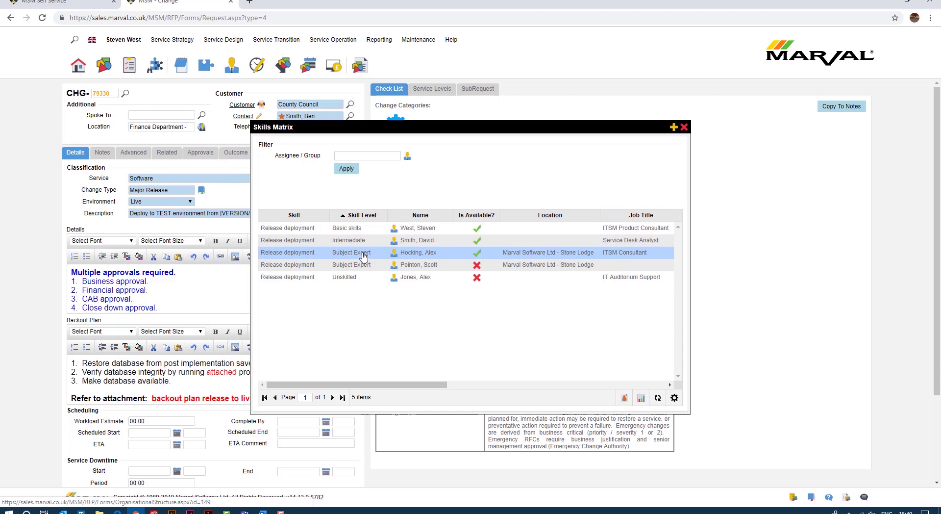
pyautogui.click(406, 255)
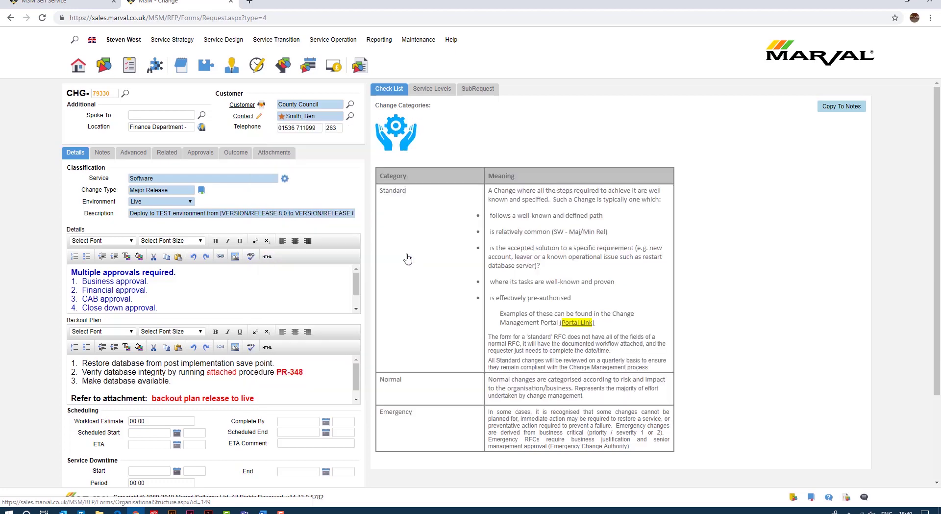
pyautogui.scroll(-3, 373, 327)
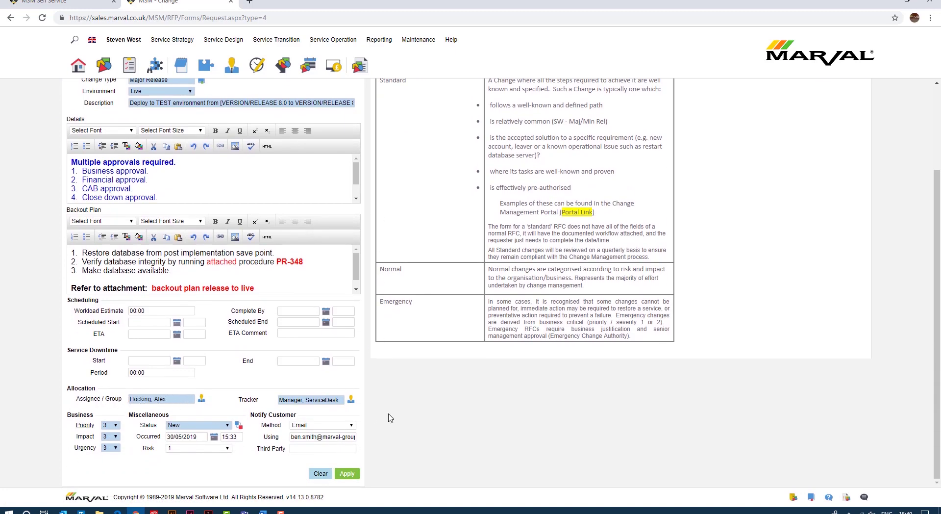
pyautogui.scroll(3, 382, 392)
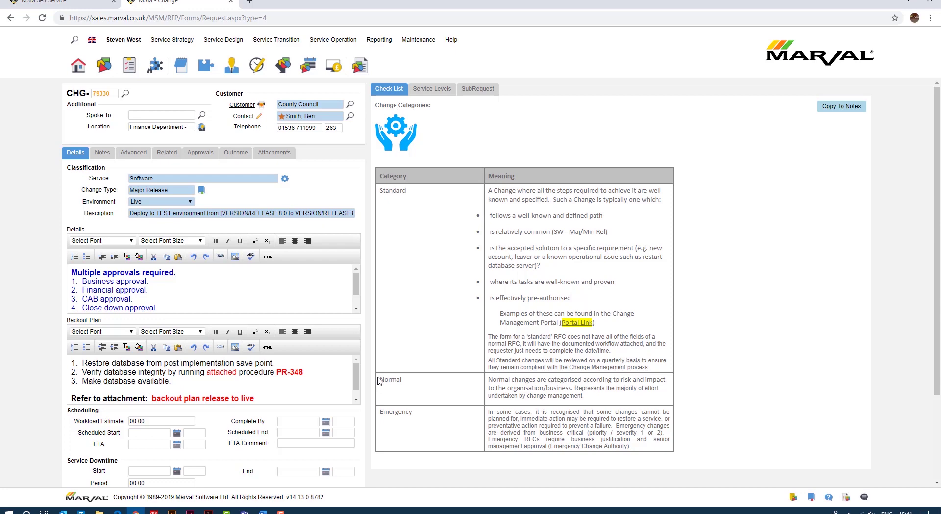
pyautogui.click(274, 155)
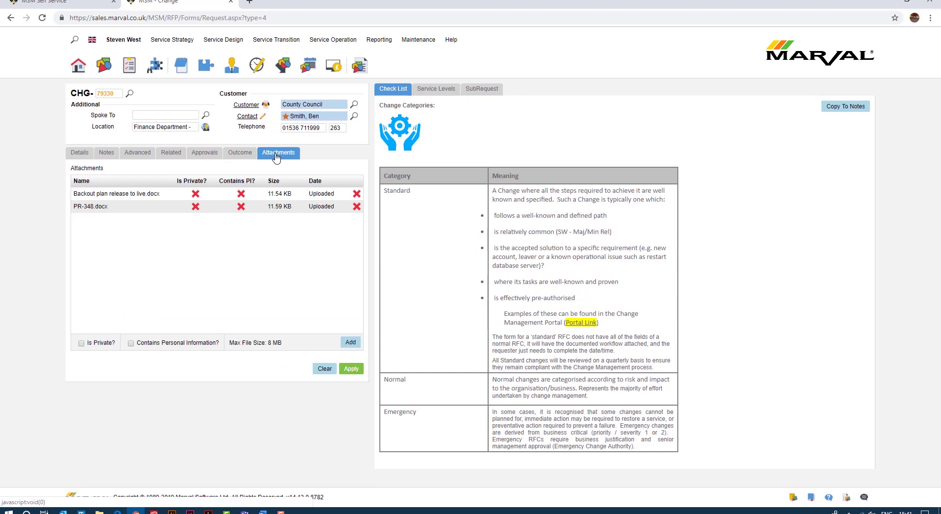
pyautogui.click(77, 155)
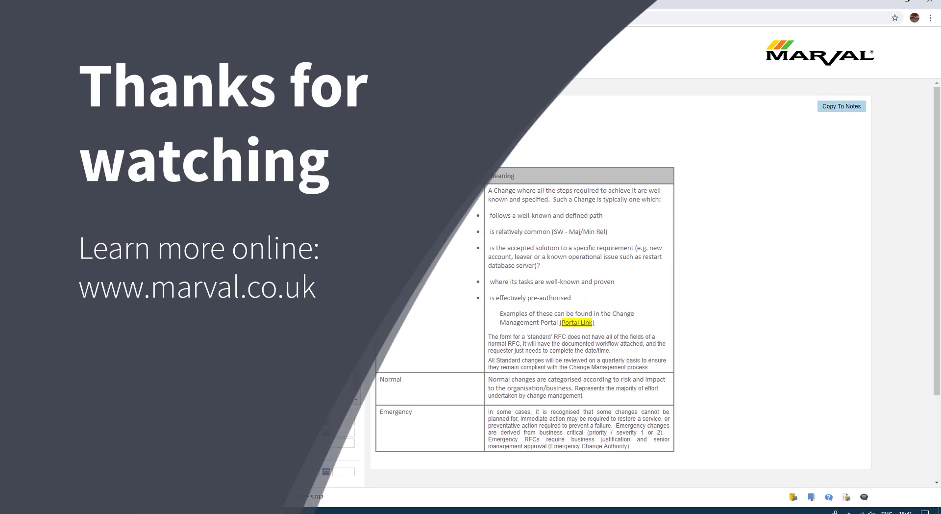